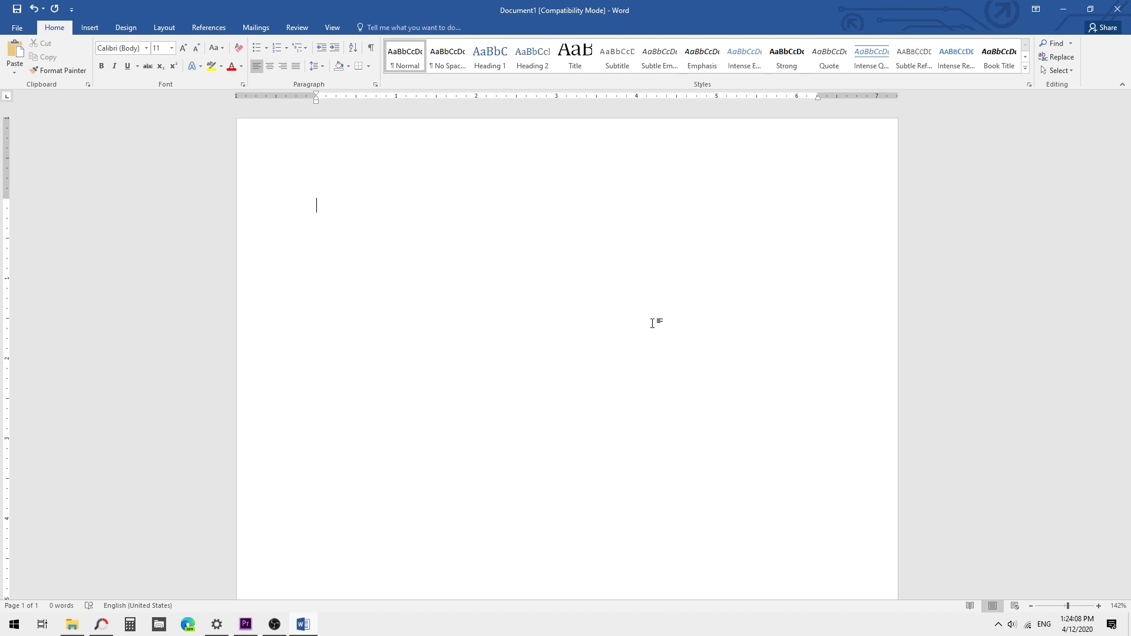
Generate sample text with the formula =rand(3,5).
{"action": "type", "text": "=rand(3,5)"}
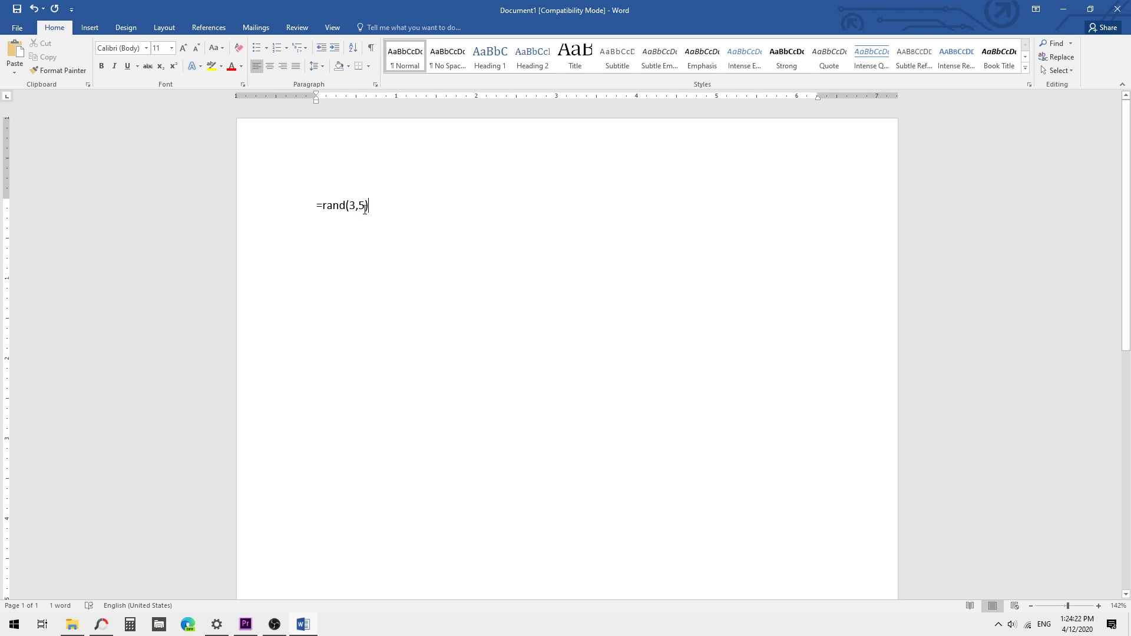
{"action": "key", "text": "Return"}
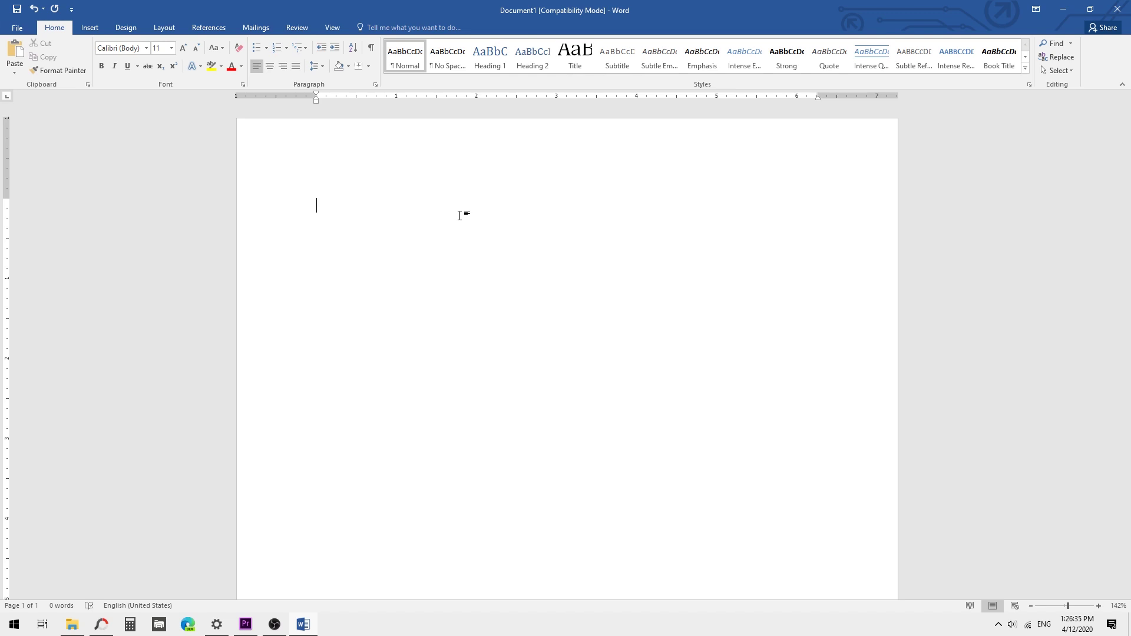
Turn a tab-separated line of four + signs into an automatic one-row table.
{"action": "type", "text": "+"}
{"action": "key", "text": "Tab"}
{"action": "type", "text": "+"}
{"action": "key", "text": "Tab"}
{"action": "type", "text": "+"}
{"action": "key", "text": "Tab"}
{"action": "type", "text": "+"}
{"action": "key", "text": "Return"}
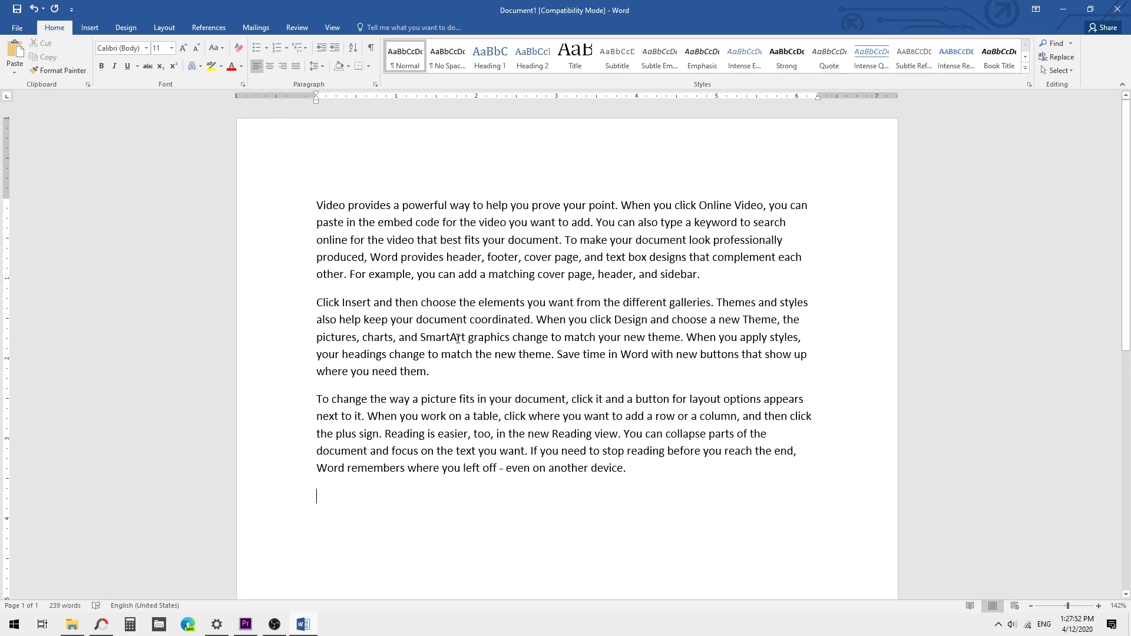
Add a new line after the second paragraph and turn '---' into a horizontal border line.
{"action": "left_click", "coordinate": [439, 375]}
{"action": "key", "text": "Return"}
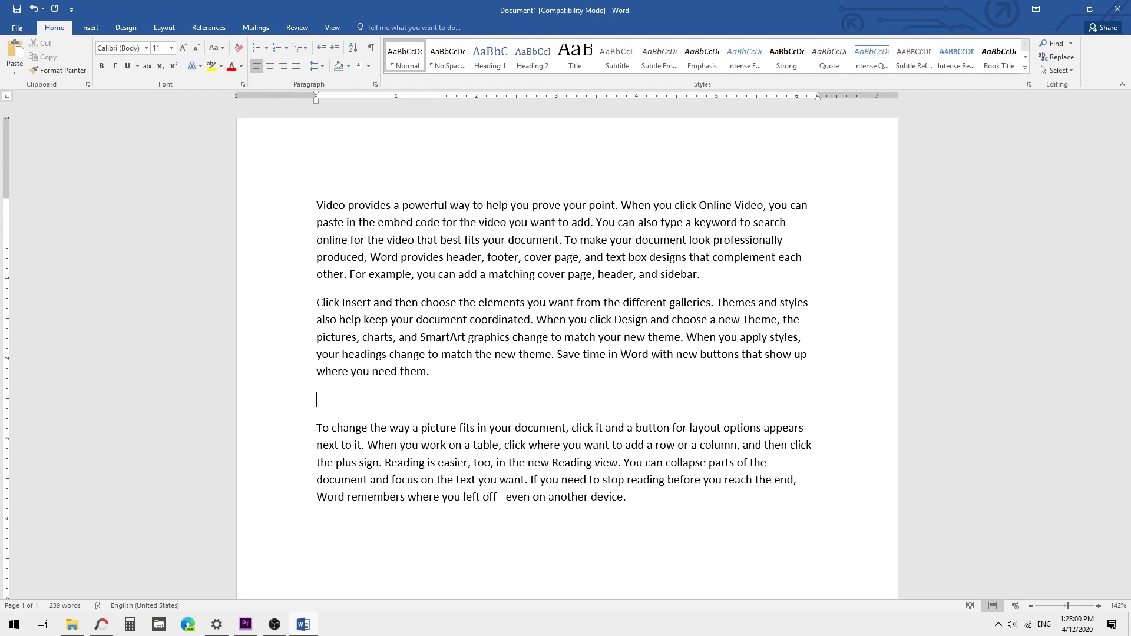
{"action": "type", "text": "---"}
{"action": "key", "text": "Return"}
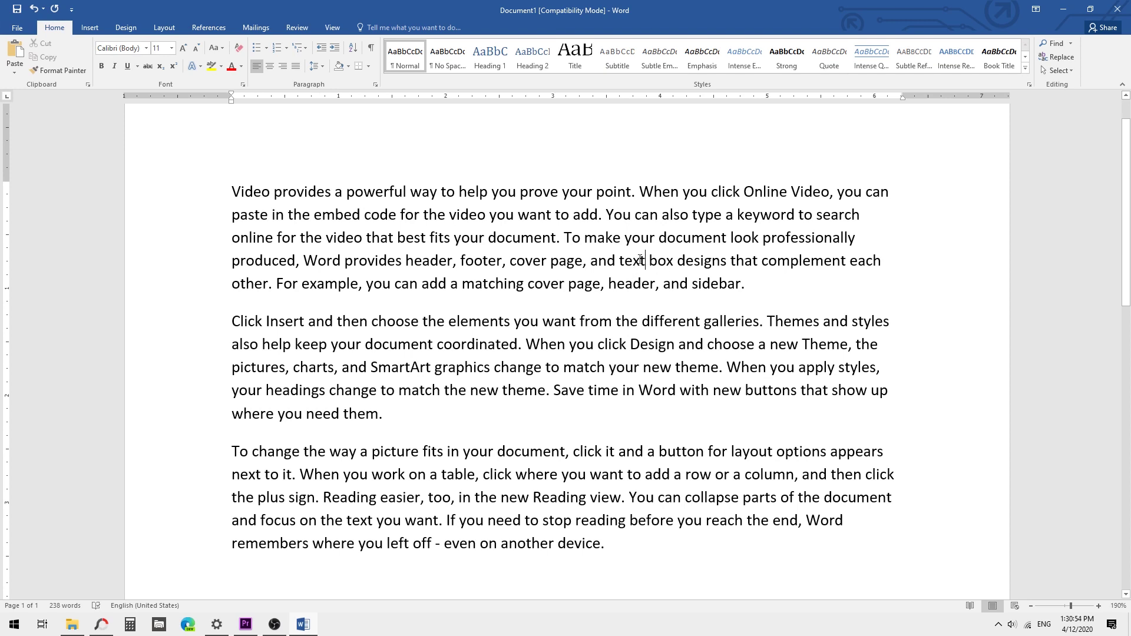
Delete the words 'text' and 'box' from 'and text box designs' in the first paragraph.
{"action": "key", "text": "ctrl+Left"}
{"action": "key", "text": "shift+Right"}
{"action": "key", "text": "shift+Right"}
{"action": "key", "text": "shift+Right"}
{"action": "key", "text": "shift+Right"}
{"action": "key", "text": "Right"}
{"action": "key", "text": "ctrl+BackSpace"}
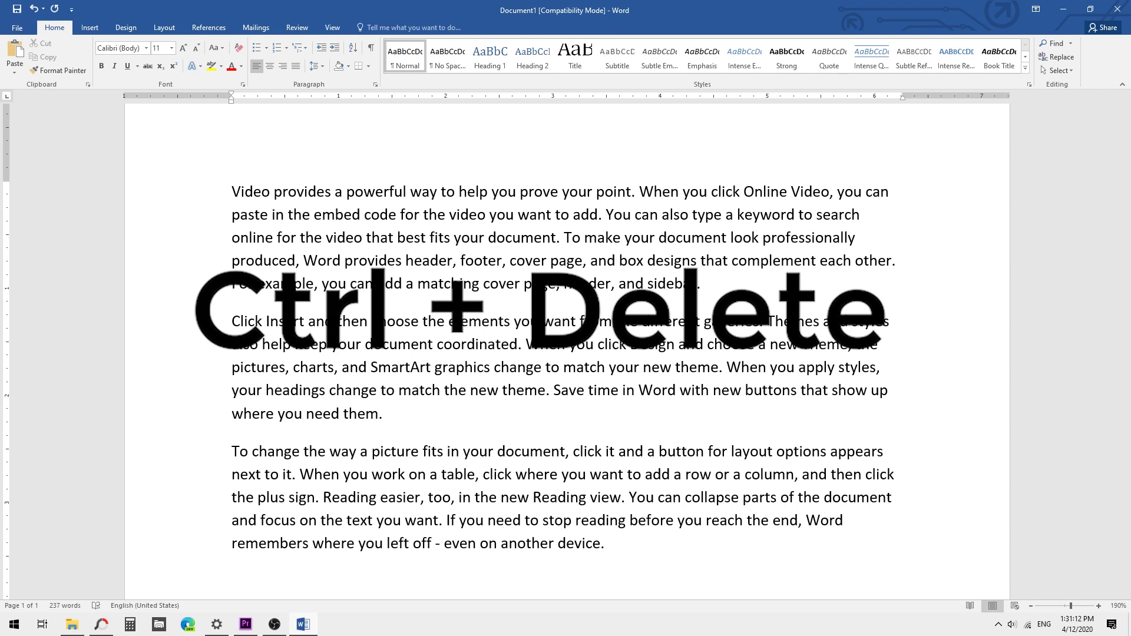
{"action": "key", "text": "ctrl+Delete"}
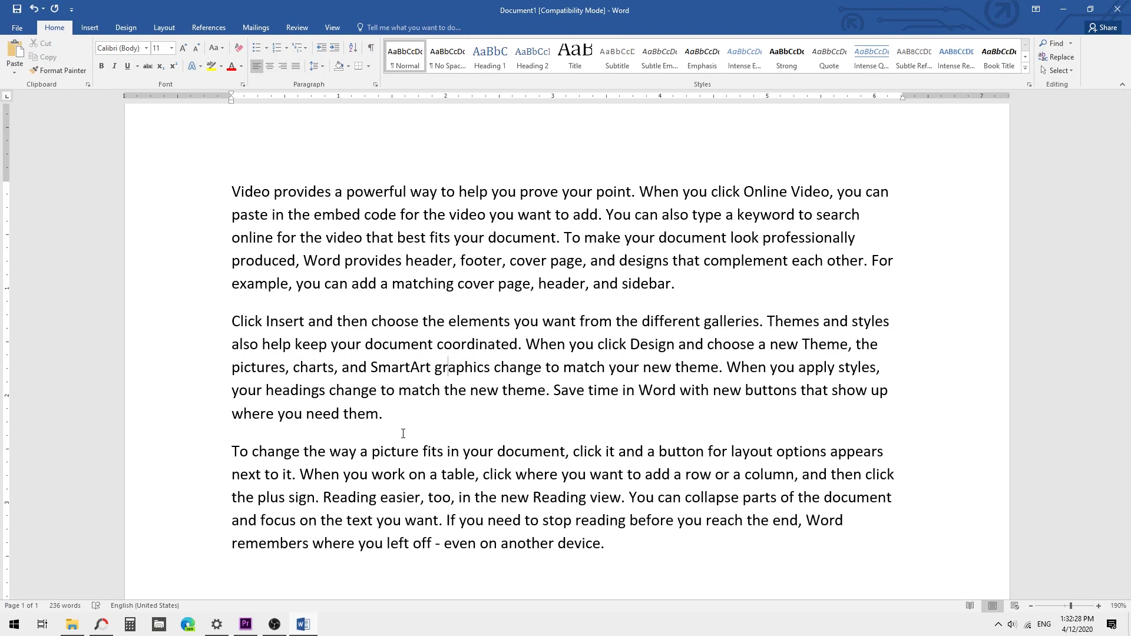
{"action": "double_click", "coordinate": [457, 369]}
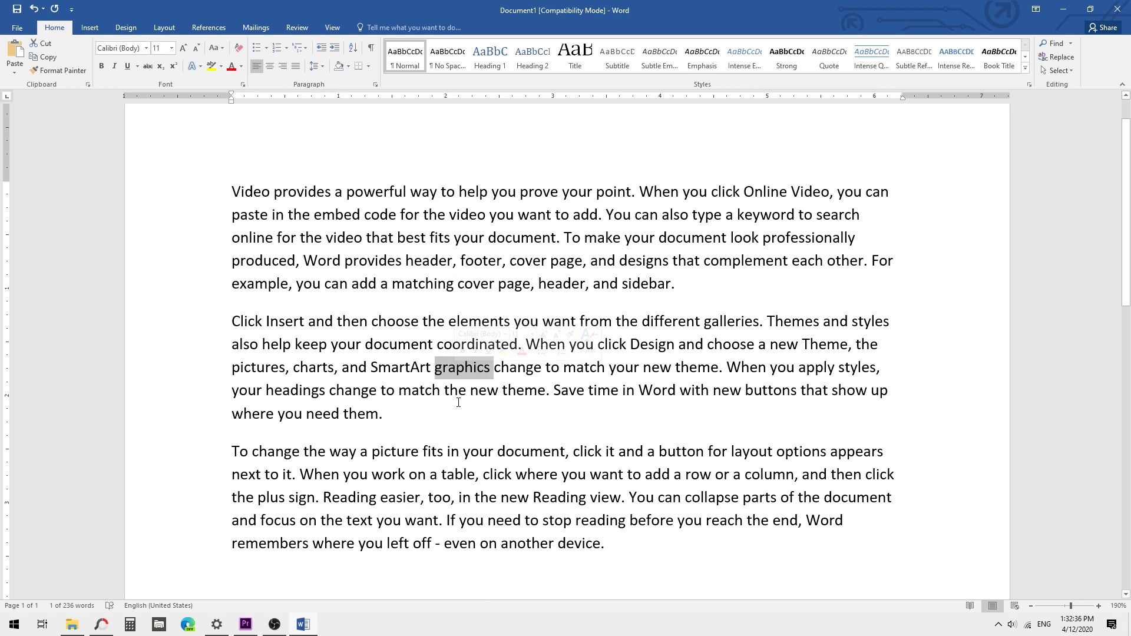
{"action": "left_click", "coordinate": [465, 402]}
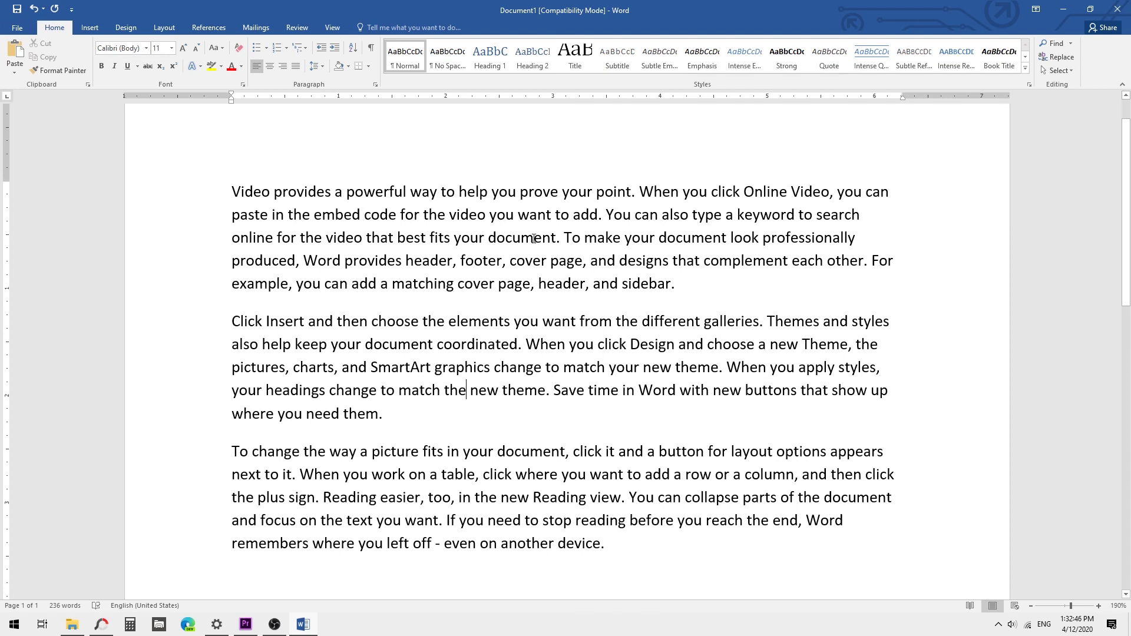
{"action": "triple_click", "coordinate": [533, 238]}
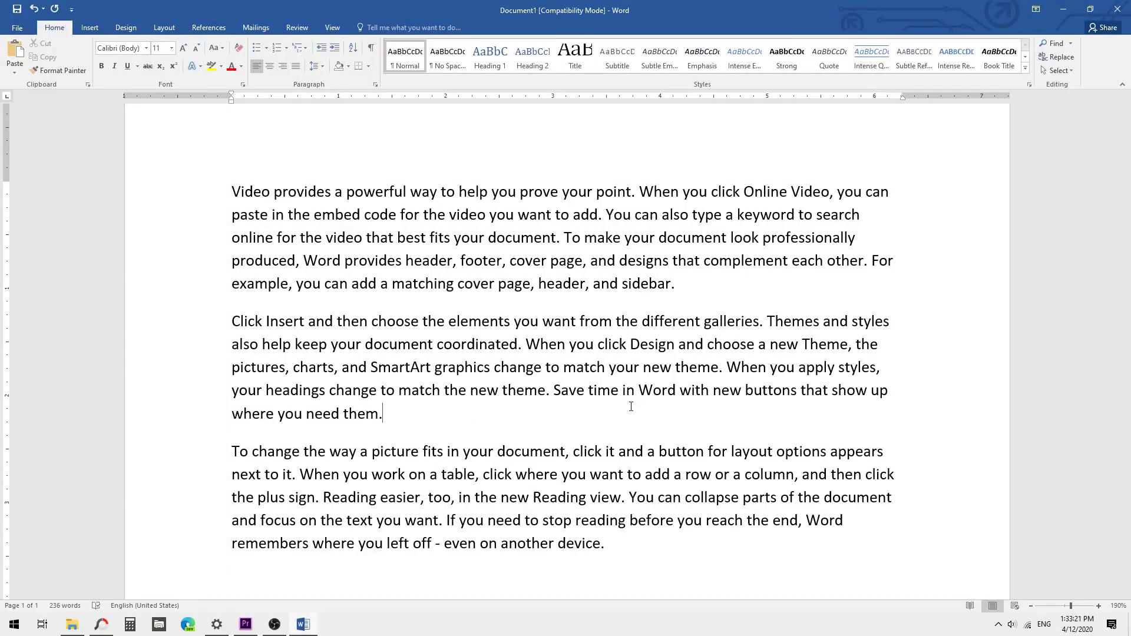
Apply Adobe Fan Heiti Std B to ', click' in paragraph three, then clear it with Ctrl+Space.
{"action": "left_click_drag", "start_coordinate": [571, 451], "coordinate": [593, 456]}
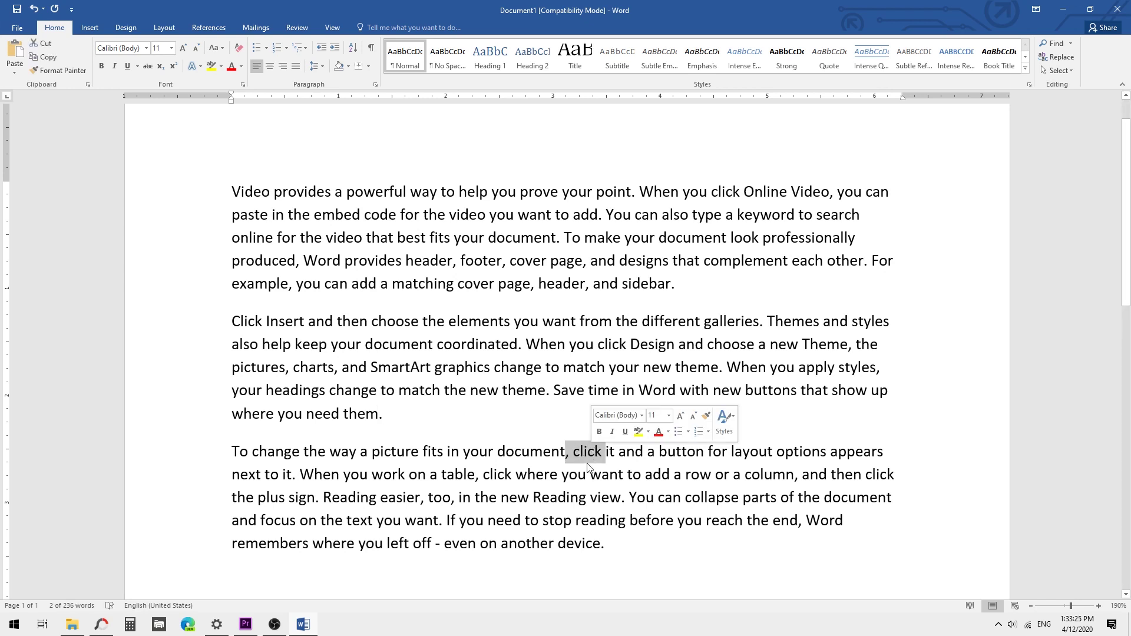
{"action": "left_click", "coordinate": [642, 416]}
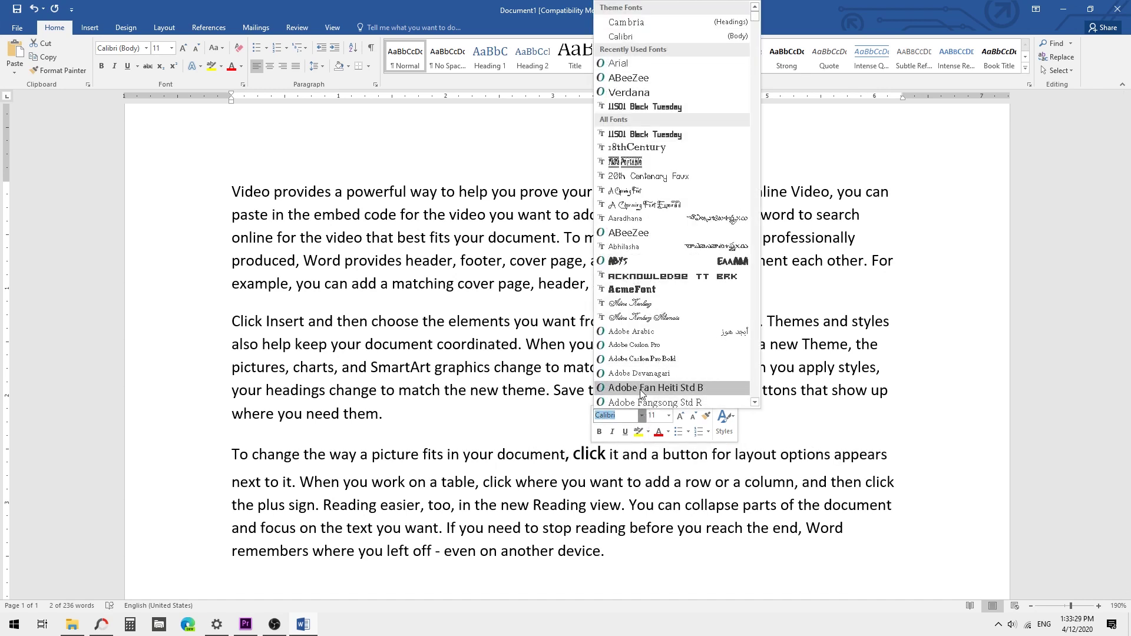
{"action": "left_click", "coordinate": [641, 389]}
{"action": "left_click", "coordinate": [587, 455]}
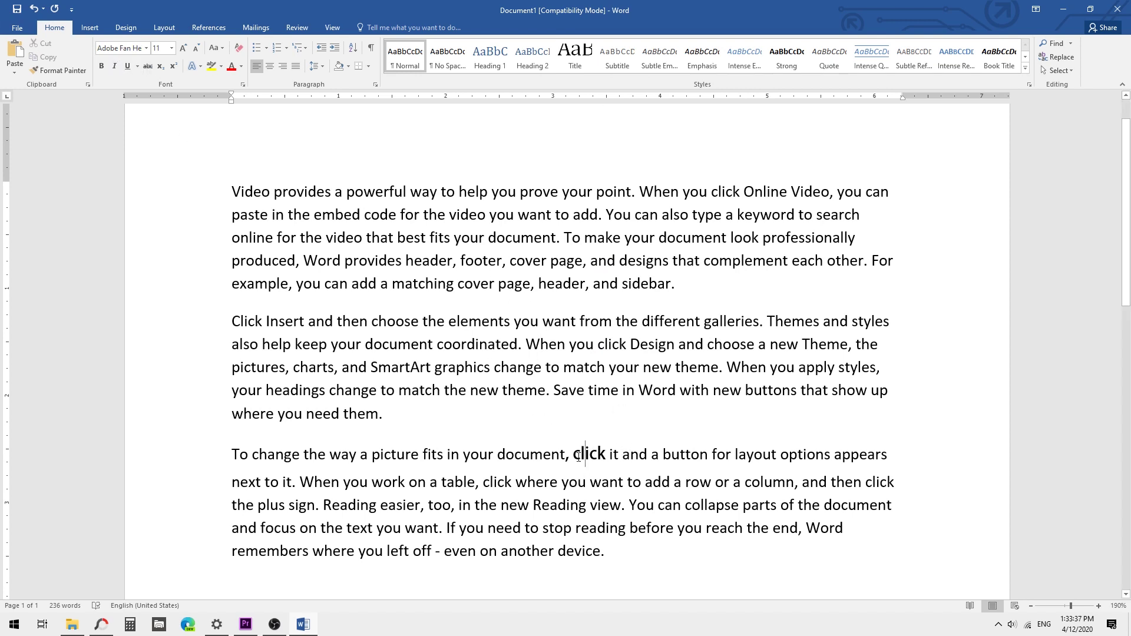
{"action": "left_click_drag", "start_coordinate": [566, 457], "coordinate": [609, 457]}
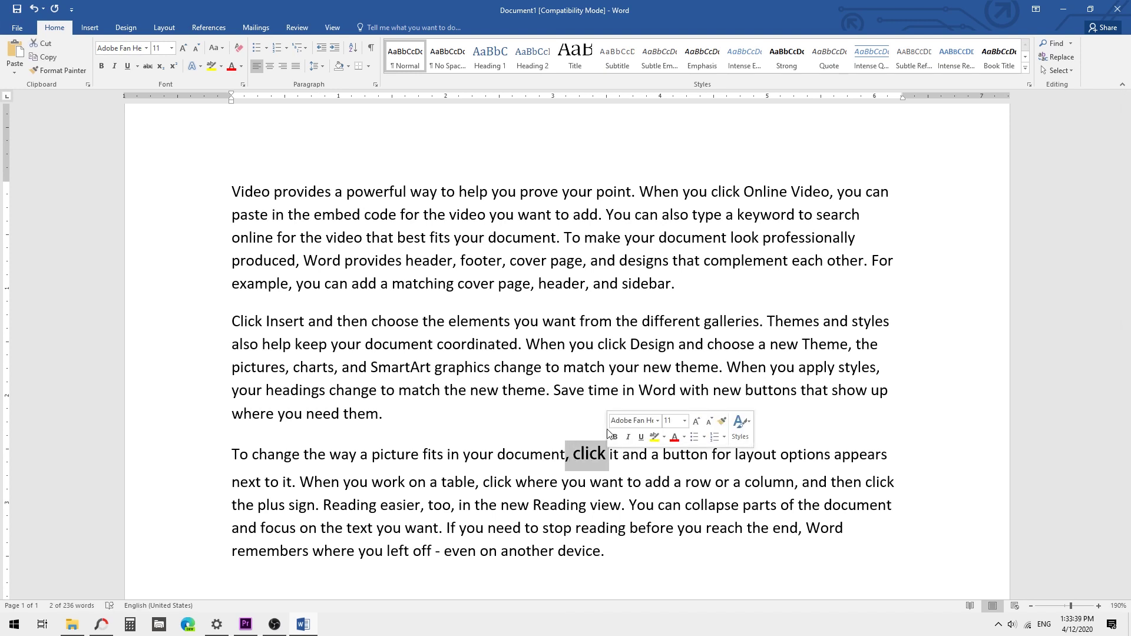
{"action": "key", "text": "ctrl+space"}
{"action": "key", "text": "ctrl+space"}
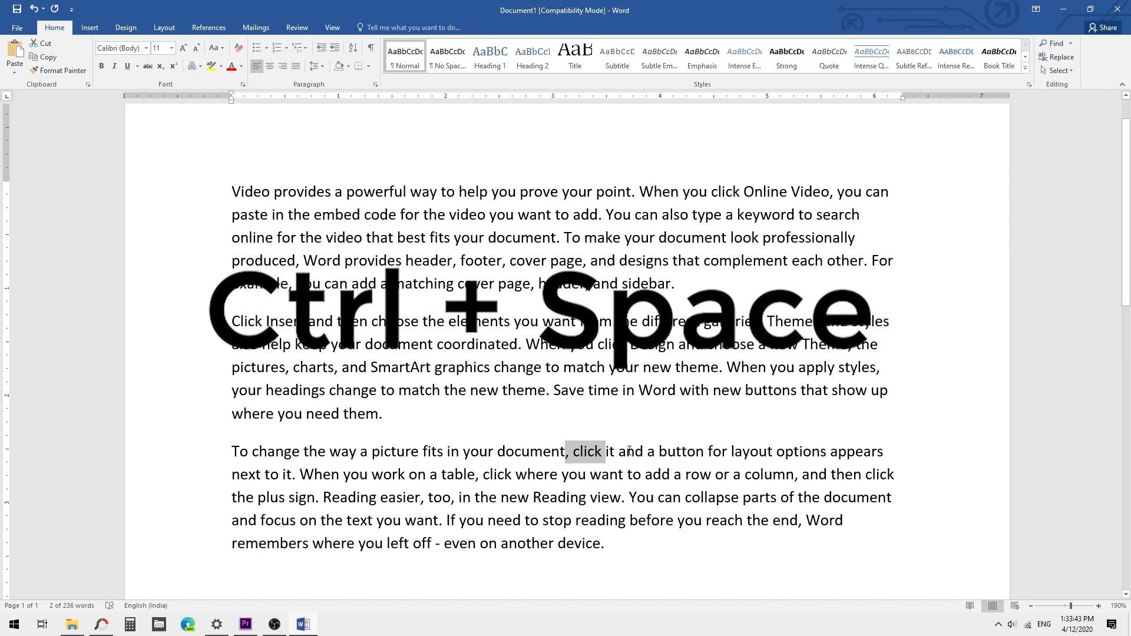
{"action": "left_click", "coordinate": [588, 454]}
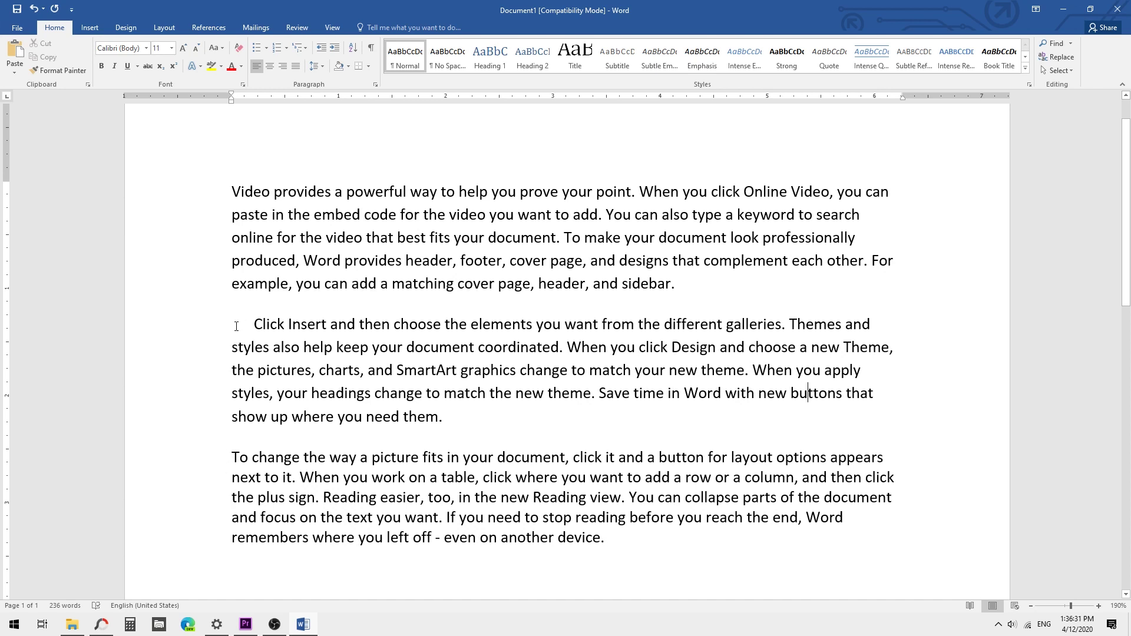
Select the first-line indent before 'Click', then select the entire second paragraph from the left margin.
{"action": "left_click_drag", "start_coordinate": [236, 327], "coordinate": [250, 328]}
{"action": "left_click_drag", "start_coordinate": [251, 327], "coordinate": [245, 330]}
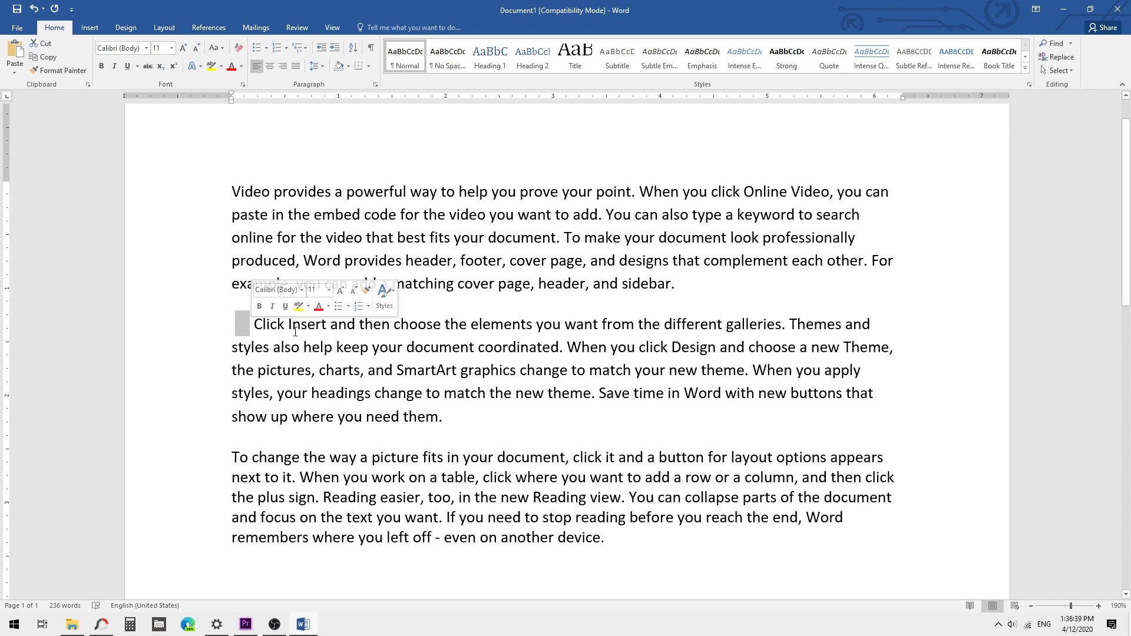
{"action": "left_click", "coordinate": [238, 330]}
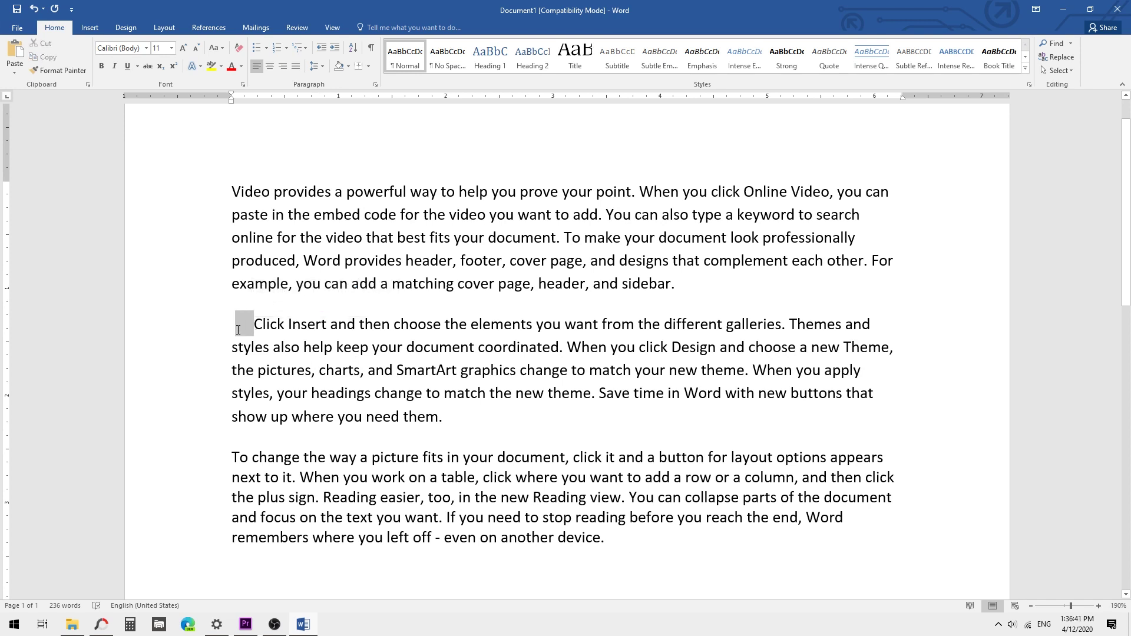
{"action": "left_click", "coordinate": [284, 349]}
{"action": "left_click_drag", "start_coordinate": [205, 332], "coordinate": [200, 417]}
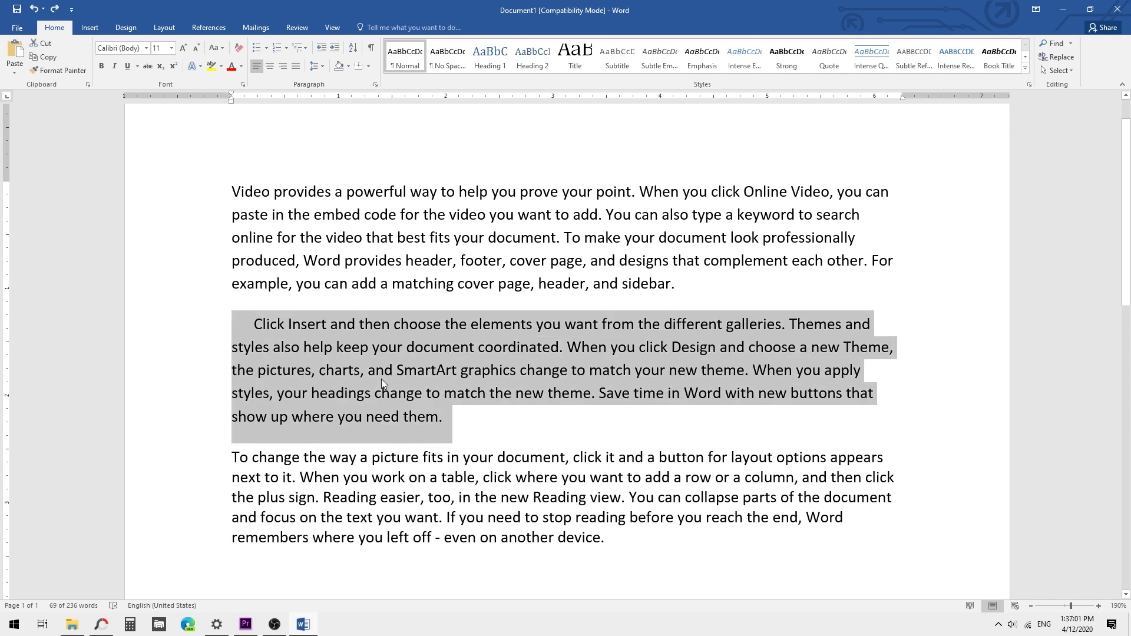
Centre the second paragraph with Ctrl+E, then left-align it with Ctrl+L.
{"action": "key", "text": "ctrl+e"}
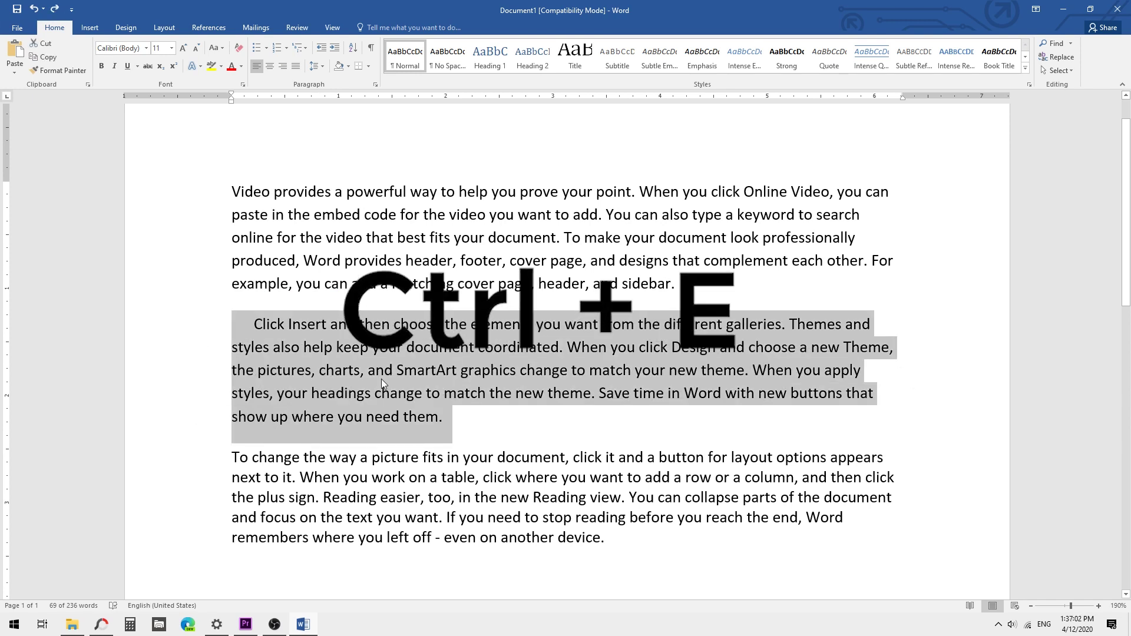
{"action": "key", "text": "ctrl+e"}
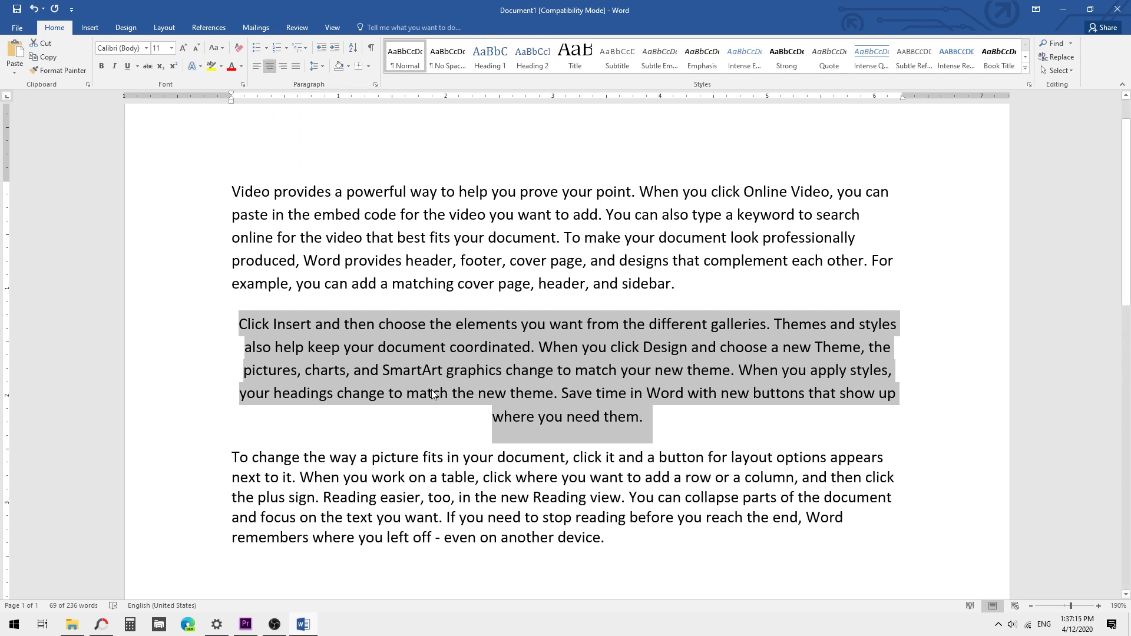
{"action": "key", "text": "ctrl+l"}
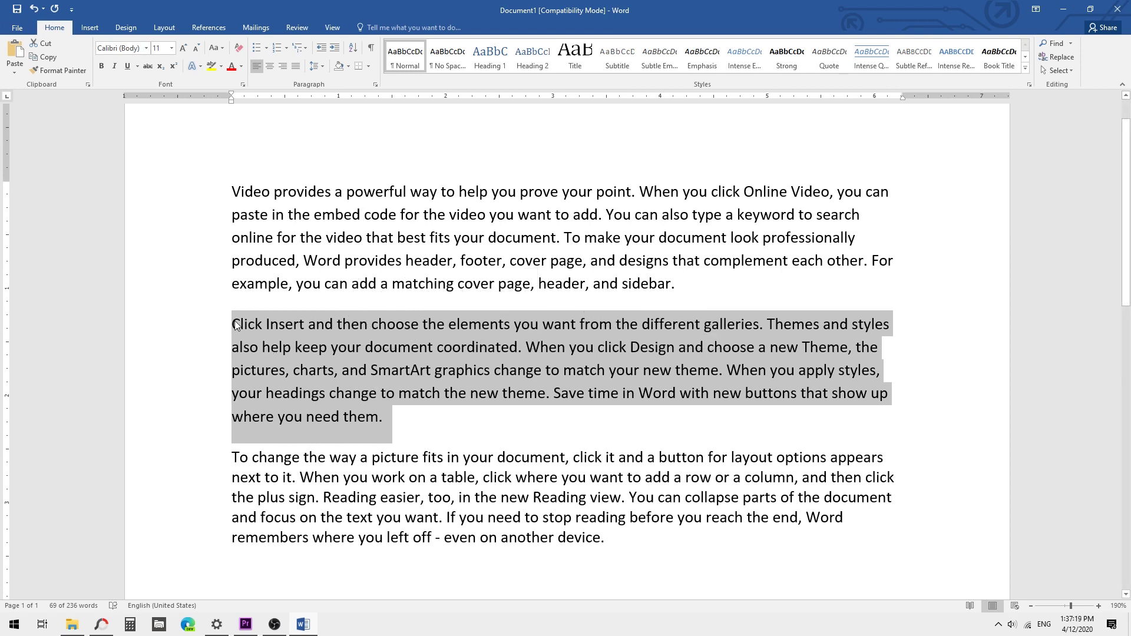
Justify the selected second paragraph with Ctrl+J.
{"action": "left_click", "coordinate": [257, 69]}
{"action": "key", "text": "ctrl+j"}
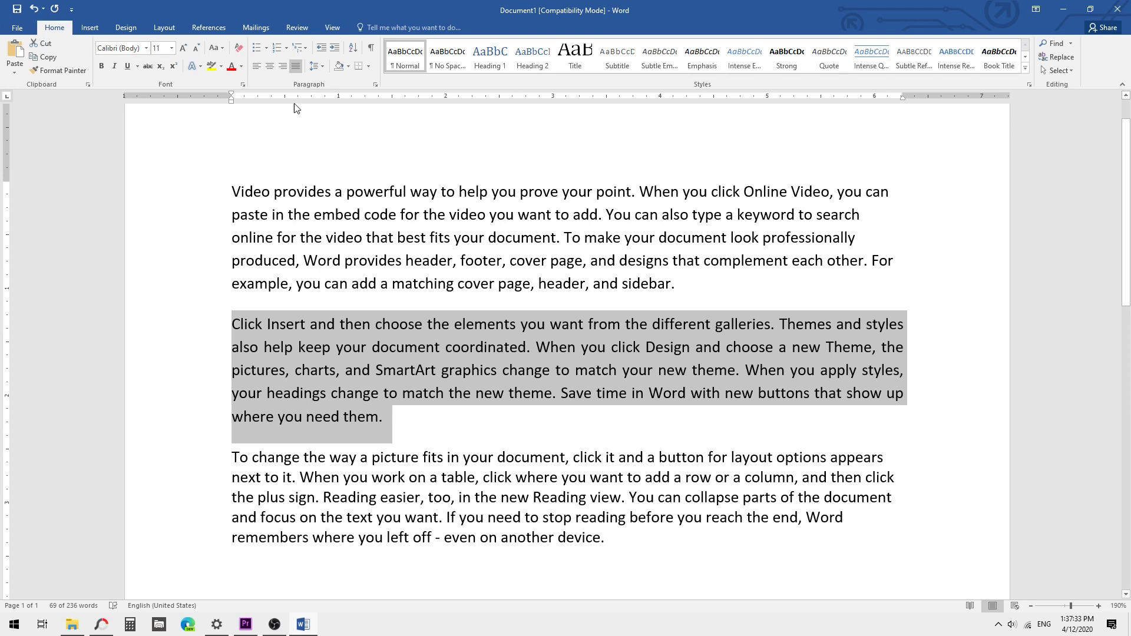